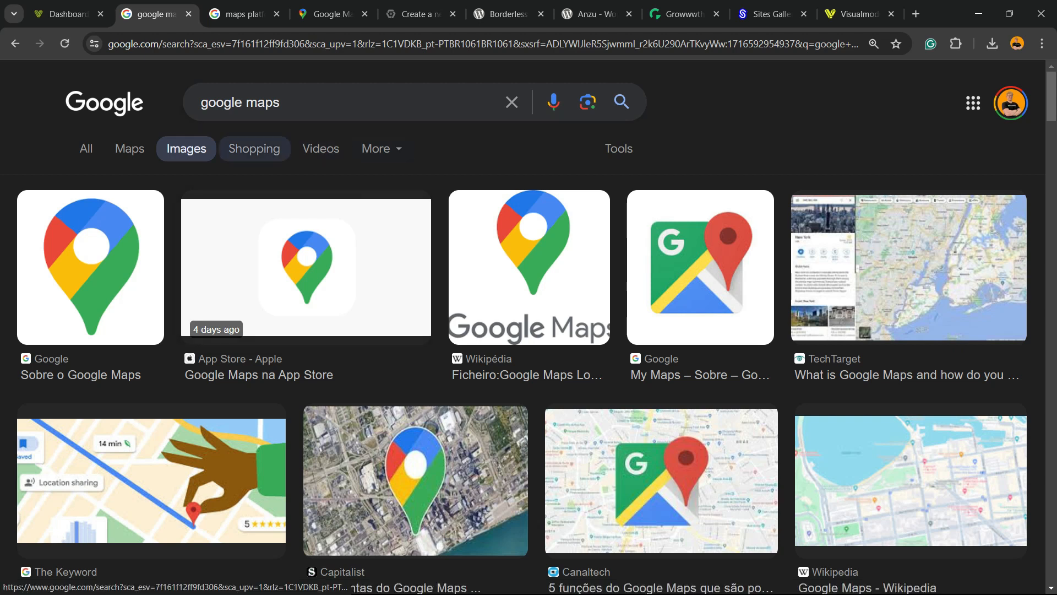
Go through the maps platform search results to the Google Maps Platform website
{"action": "left_click", "coordinate": [242, 14]}
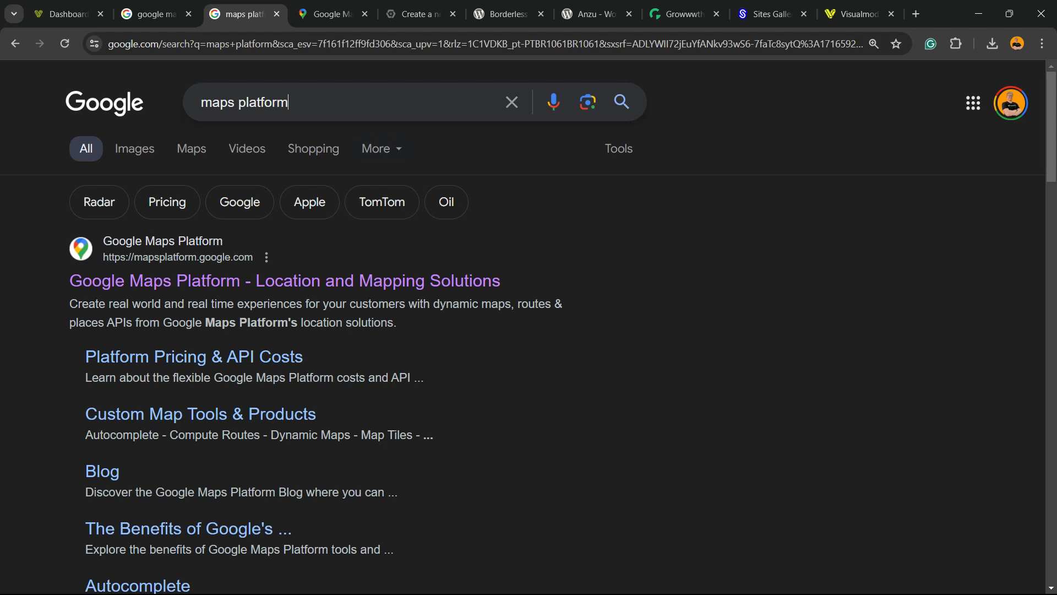
{"action": "left_click", "coordinate": [288, 102]}
{"action": "key", "text": "Escape"}
{"action": "left_click", "coordinate": [184, 277]}
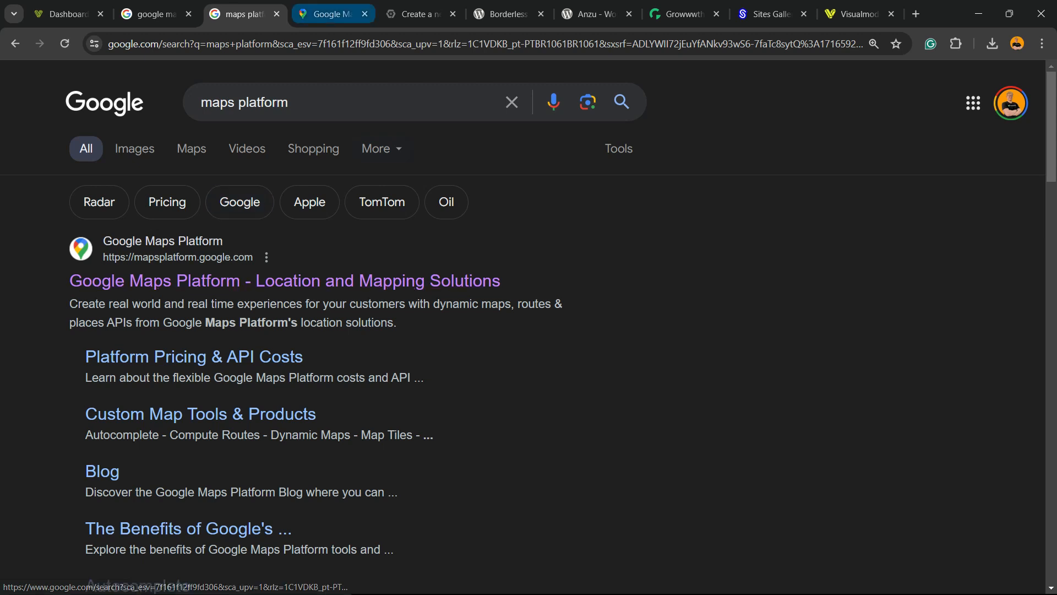
{"action": "left_click", "coordinate": [330, 14]}
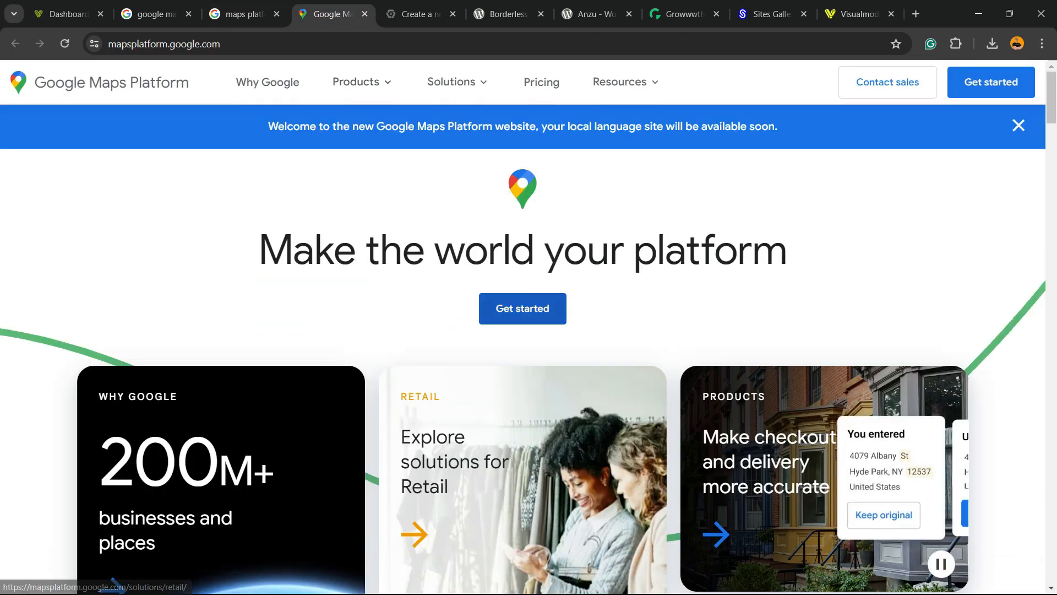
Get started with Google Maps Platform and submit the billing account details with the name My Maps Billing Account and country Brazil
{"action": "scroll", "coordinate": [523, 349], "scroll_direction": "down", "scroll_amount": 12}
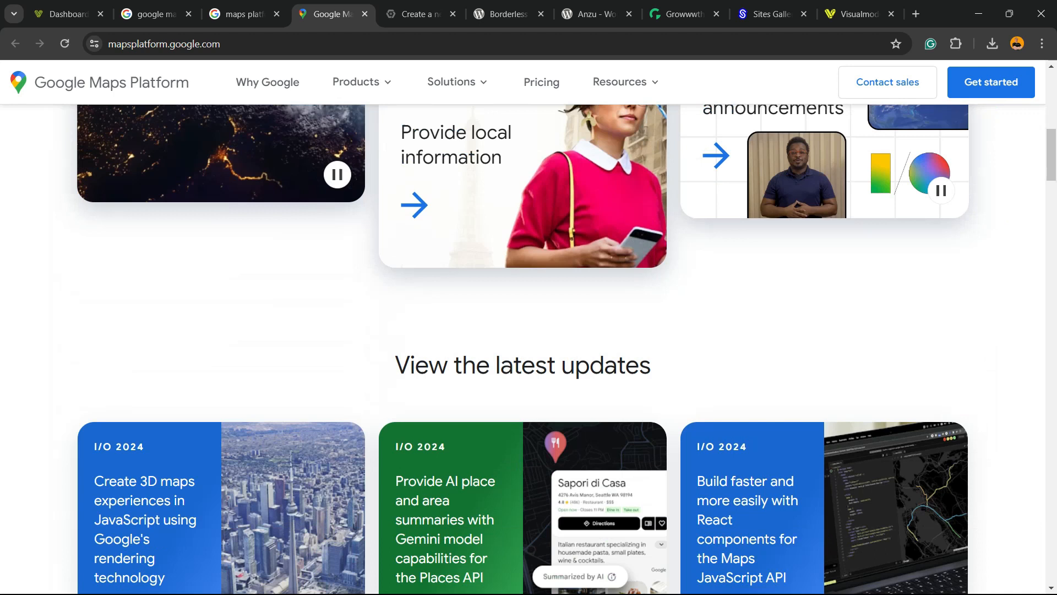
{"action": "scroll", "coordinate": [523, 418], "scroll_direction": "up", "scroll_amount": 12}
{"action": "scroll", "coordinate": [523, 418], "scroll_direction": "down", "scroll_amount": 1}
{"action": "scroll", "coordinate": [524, 419], "scroll_direction": "up", "scroll_amount": 1}
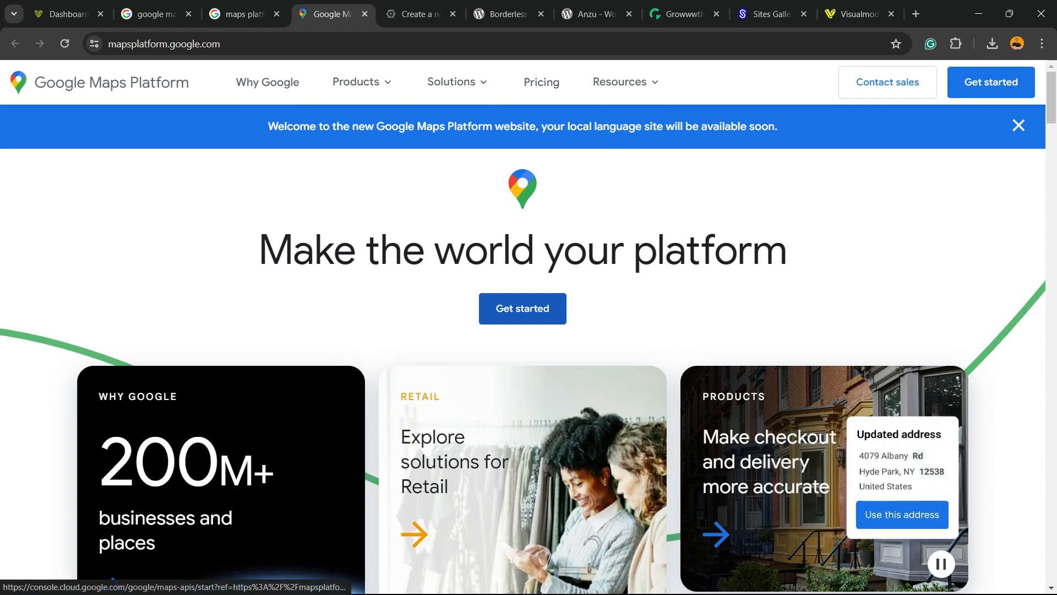
{"action": "left_click", "coordinate": [522, 308]}
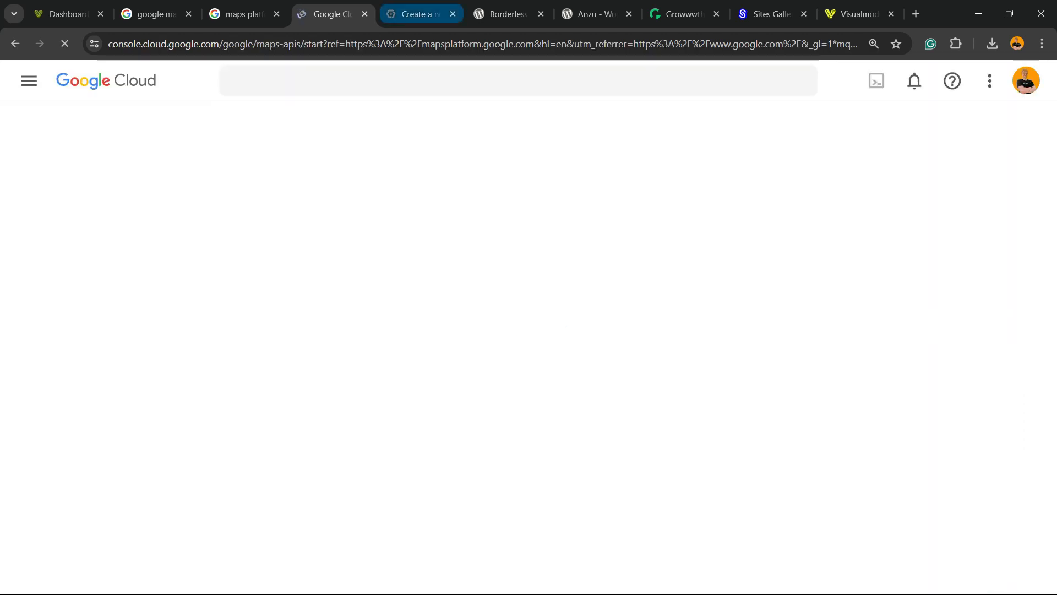
{"action": "left_click", "coordinate": [332, 14]}
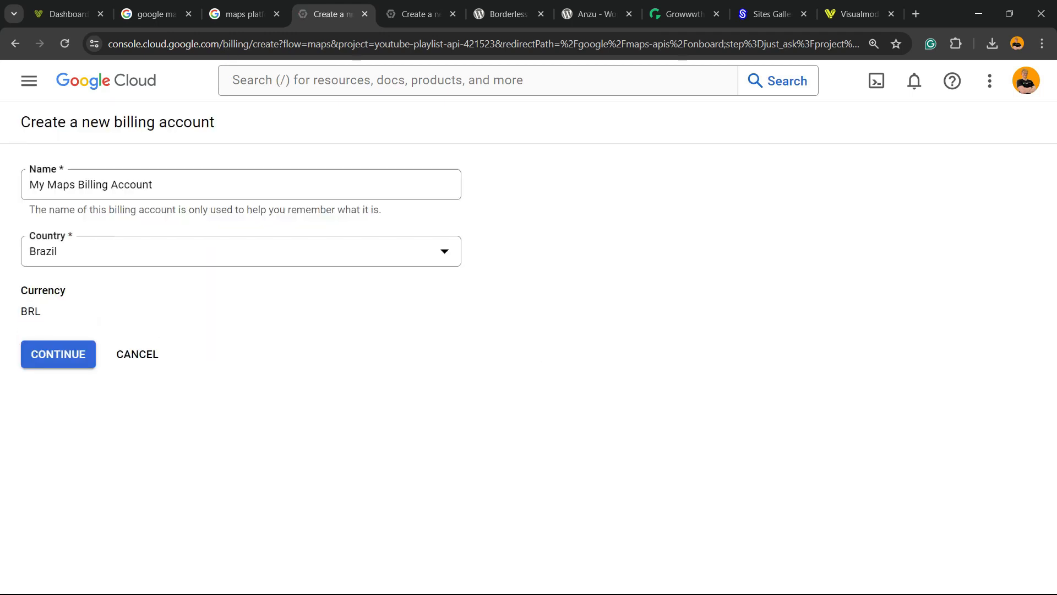
{"action": "left_click", "coordinate": [58, 354]}
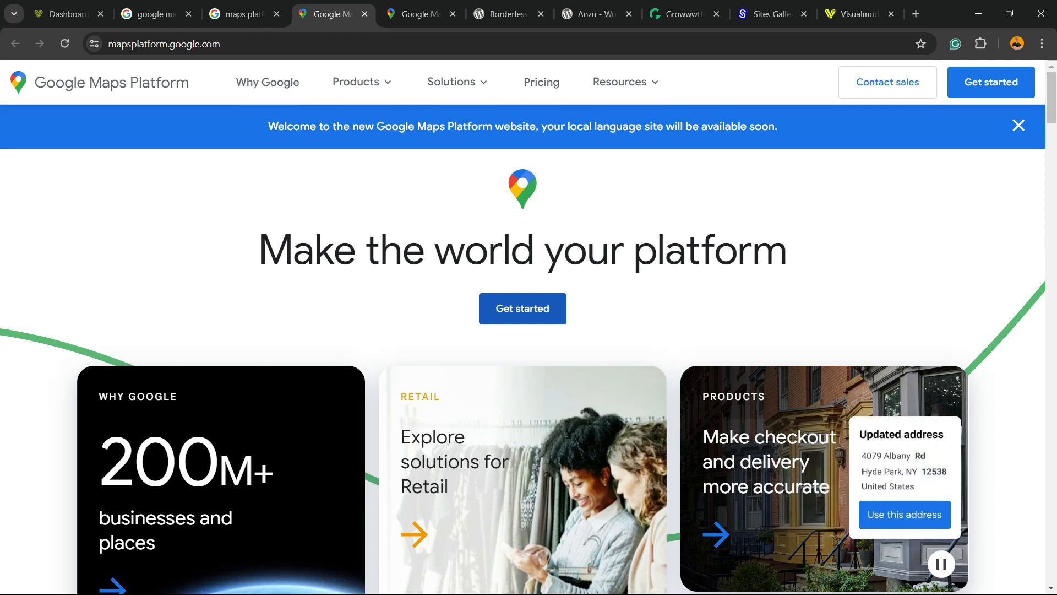
Go to the Google Maps onboarding questionnaire and answer the development experience question with None
{"action": "key", "text": "ctrl+Tab"}
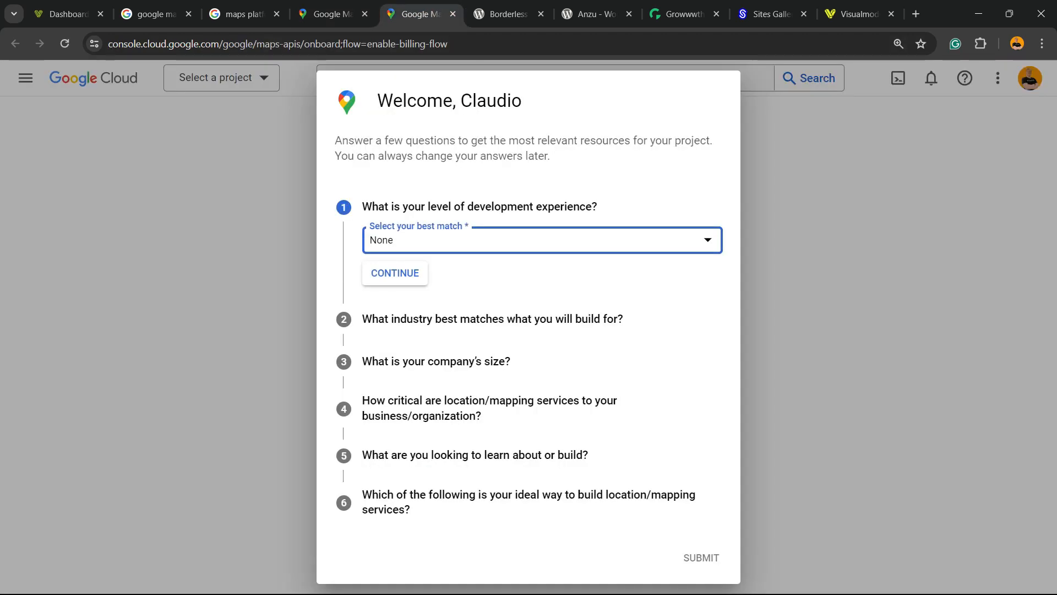
{"action": "left_click", "coordinate": [543, 241]}
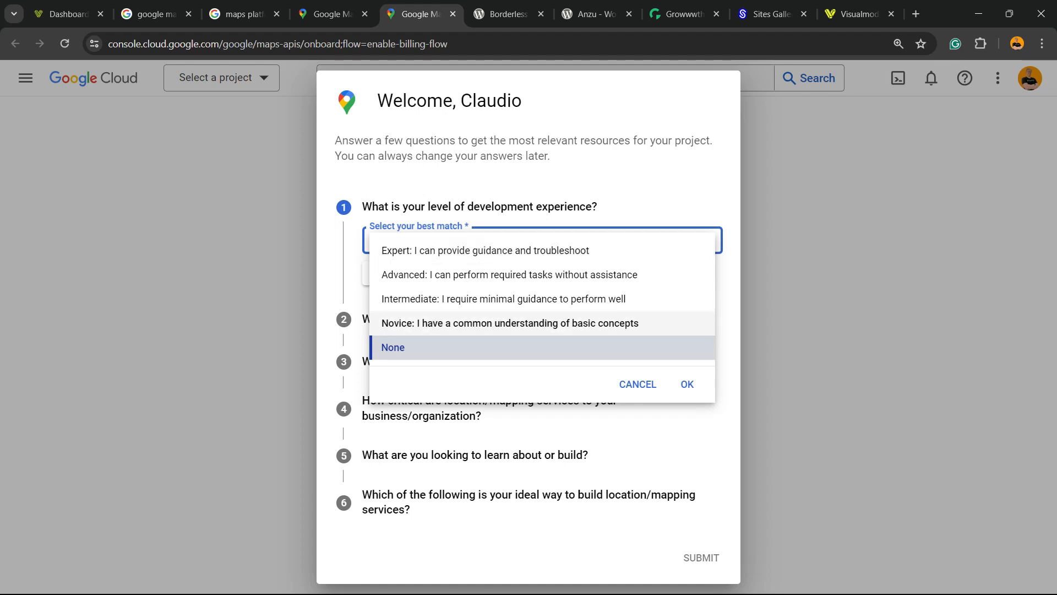
{"action": "left_click", "coordinate": [687, 385]}
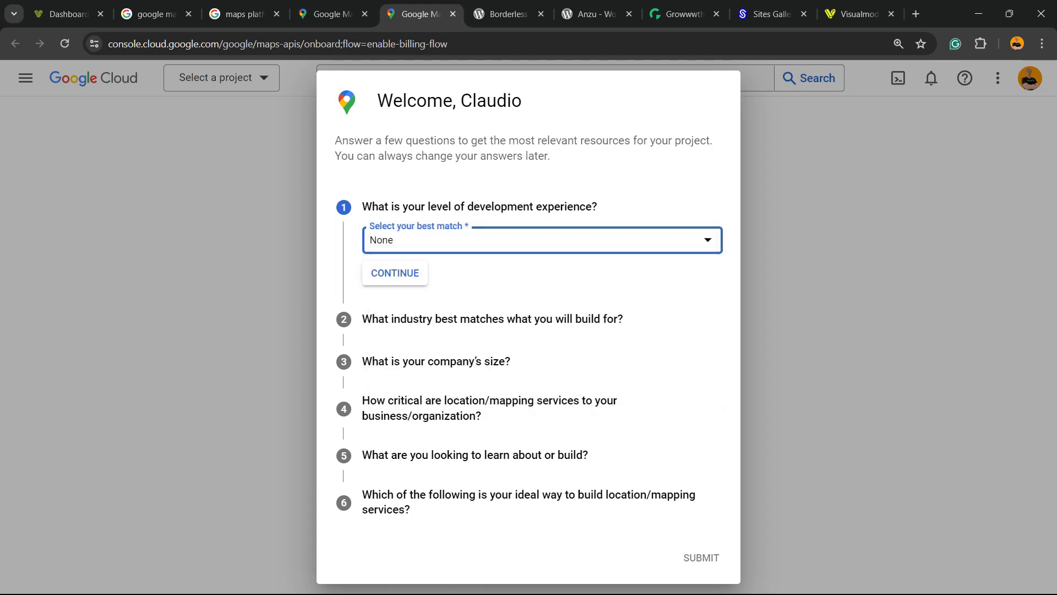
{"action": "left_click", "coordinate": [395, 273]}
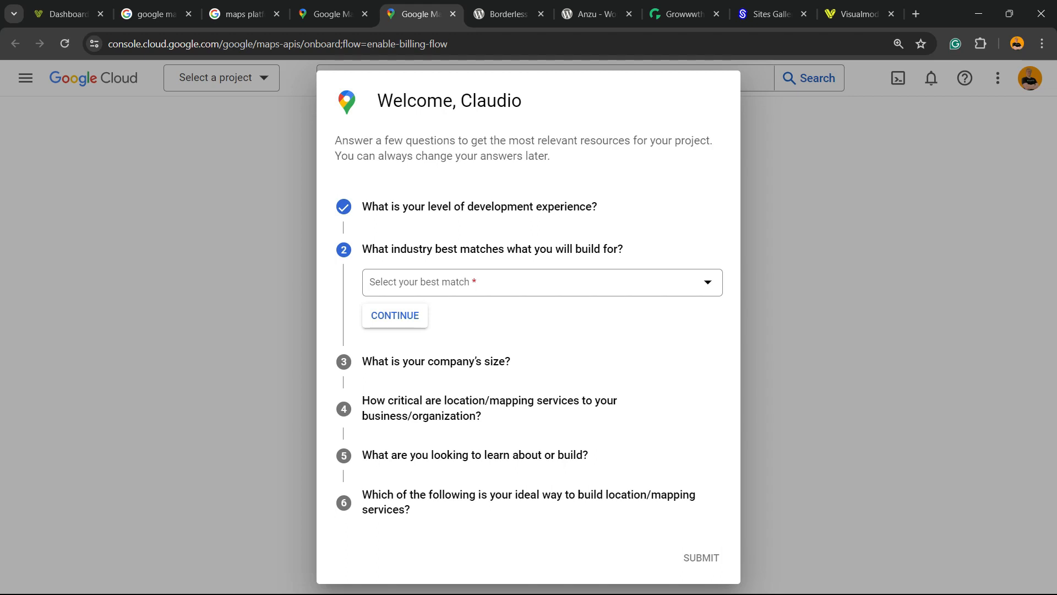
Answer the industry question with Software & Services and proceed to the company size question
{"action": "left_click", "coordinate": [542, 283]}
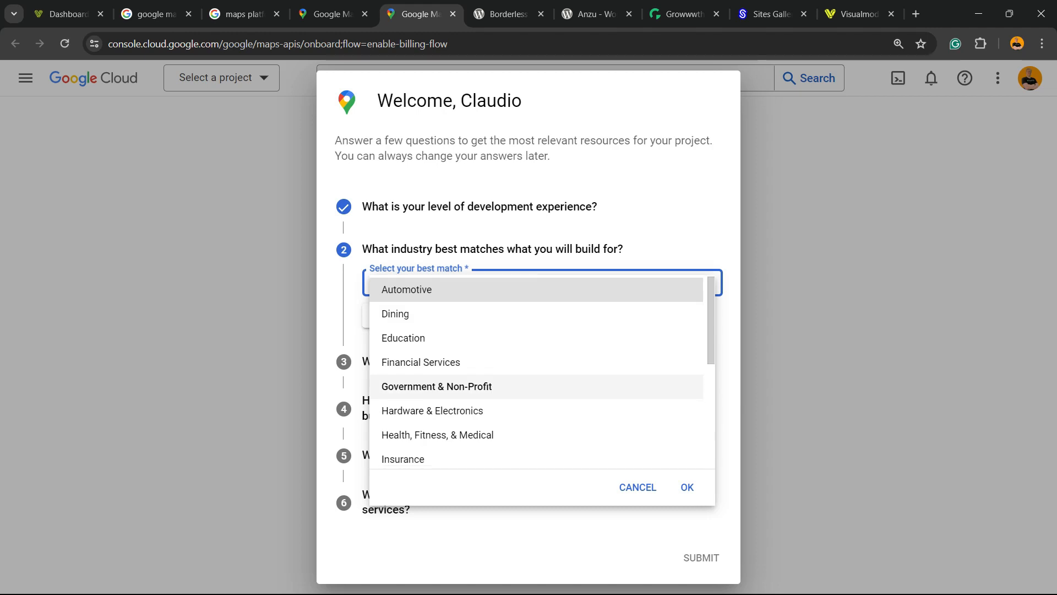
{"action": "scroll", "coordinate": [537, 375], "scroll_direction": "down", "scroll_amount": 4}
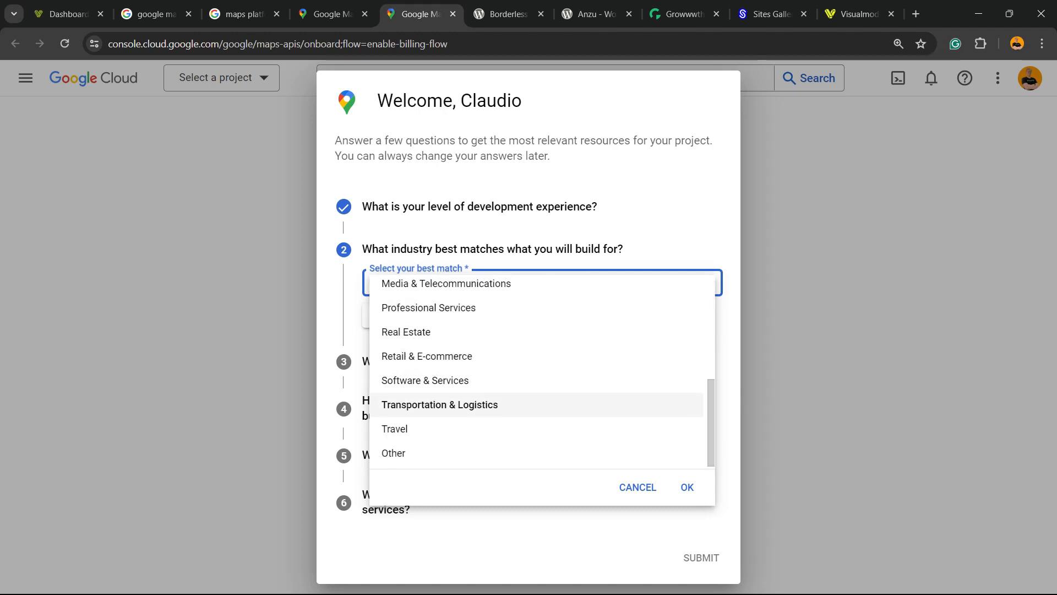
{"action": "left_click", "coordinate": [425, 381]}
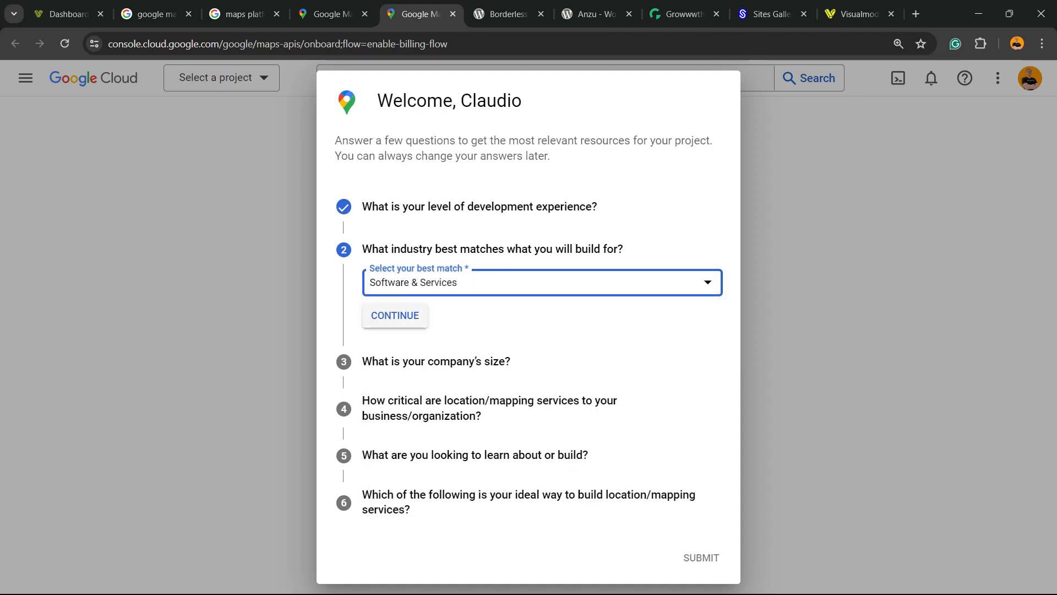
{"action": "left_click", "coordinate": [395, 315]}
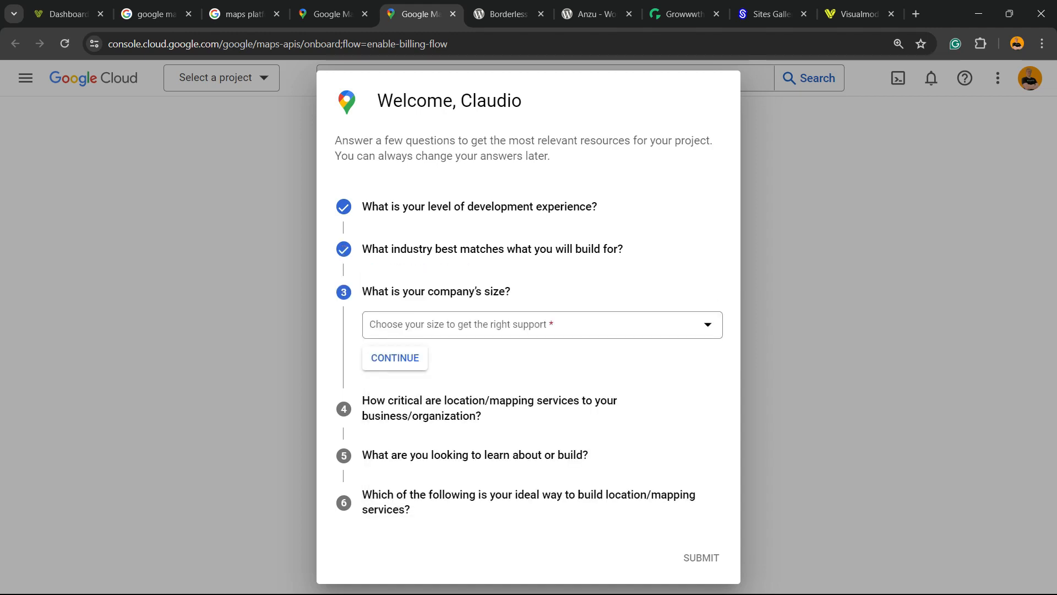
Set the company size to 2 to 9 employees and rate location/mapping services as Nice to have
{"action": "left_click", "coordinate": [395, 324]}
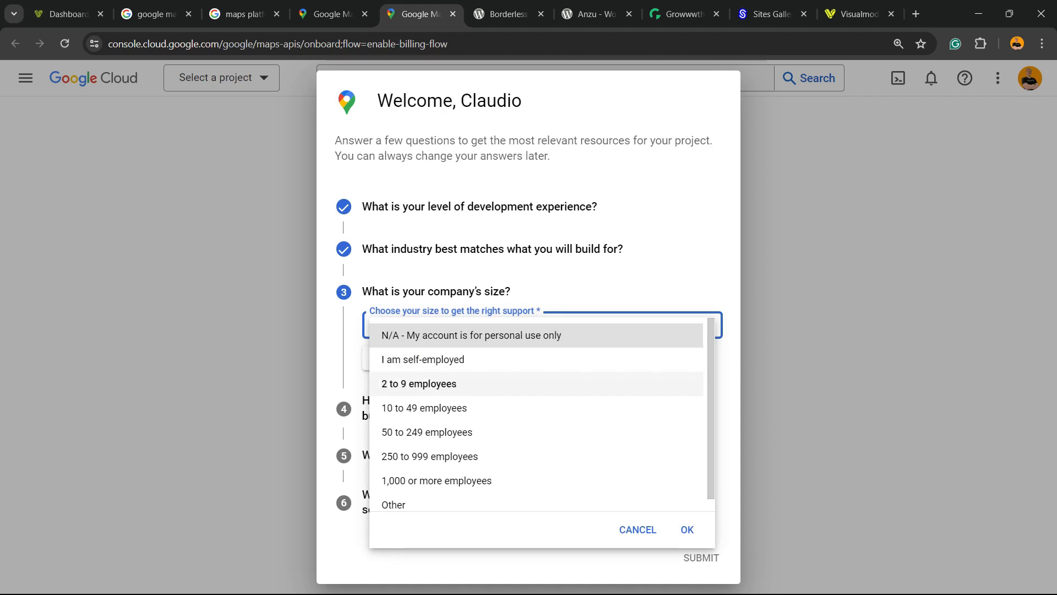
{"action": "left_click", "coordinate": [418, 385]}
{"action": "left_click", "coordinate": [399, 356]}
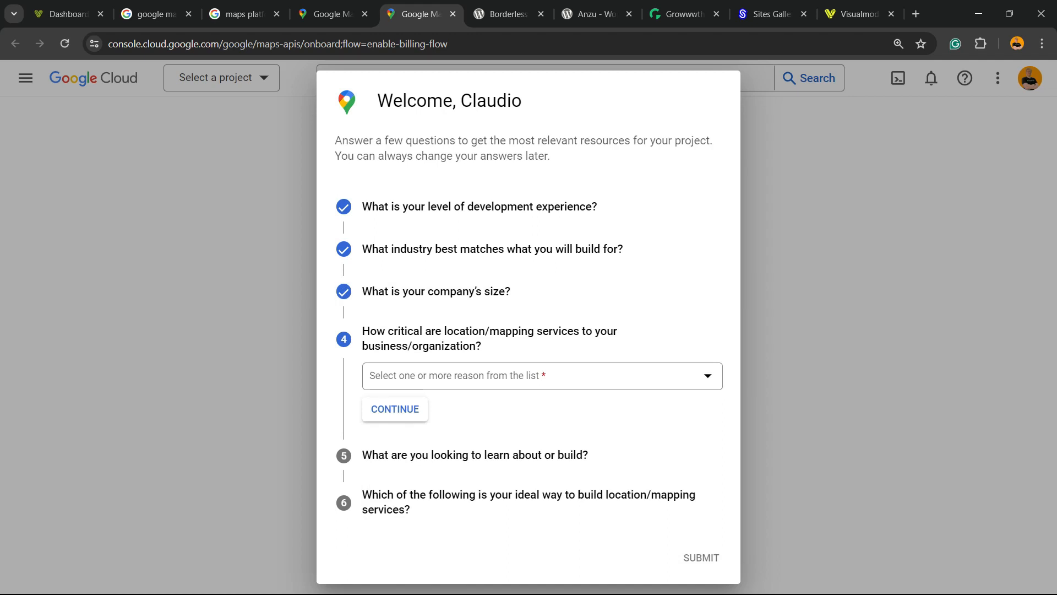
{"action": "left_click", "coordinate": [543, 376]}
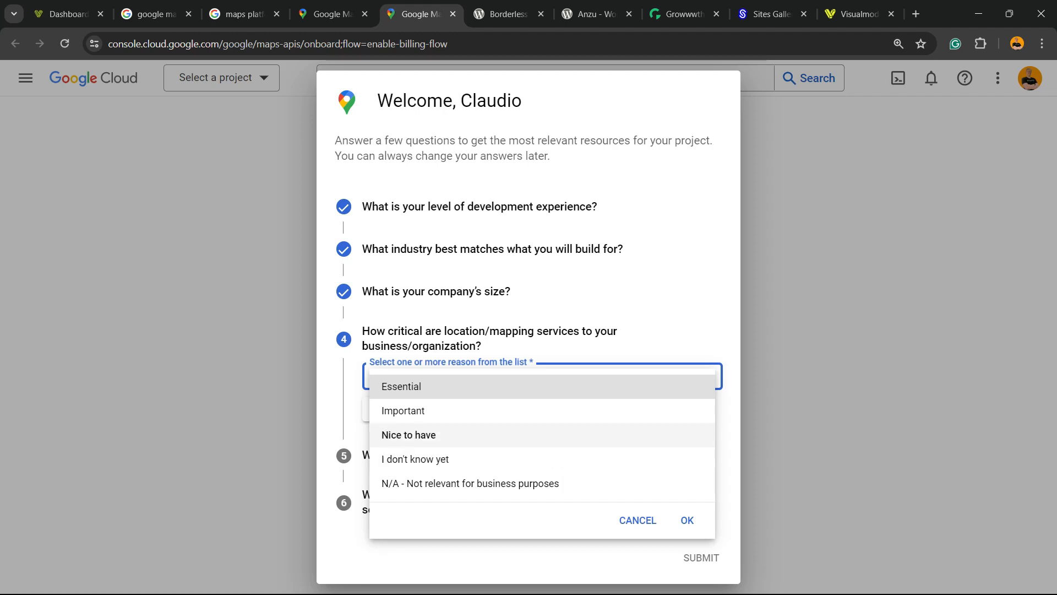
{"action": "left_click", "coordinate": [408, 435]}
{"action": "left_click", "coordinate": [394, 408]}
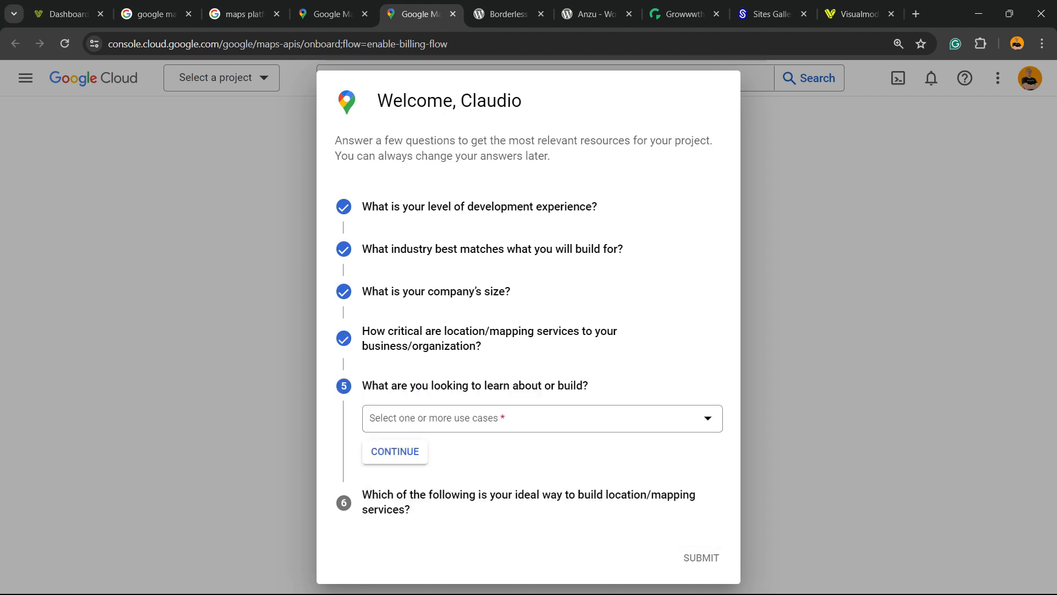
Choose Display the Ideal Business Location and Get Current Location Info as the use cases to learn about or build
{"action": "left_click", "coordinate": [542, 418]}
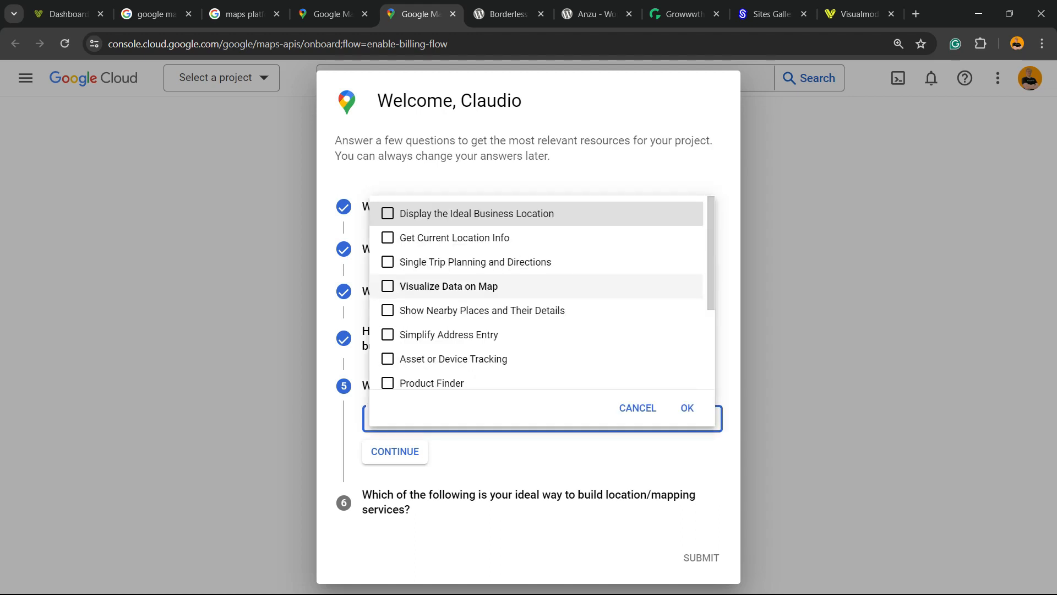
{"action": "left_click", "coordinate": [441, 213]}
{"action": "left_click", "coordinate": [440, 238]}
{"action": "scroll", "coordinate": [441, 364], "scroll_direction": "down", "scroll_amount": 3}
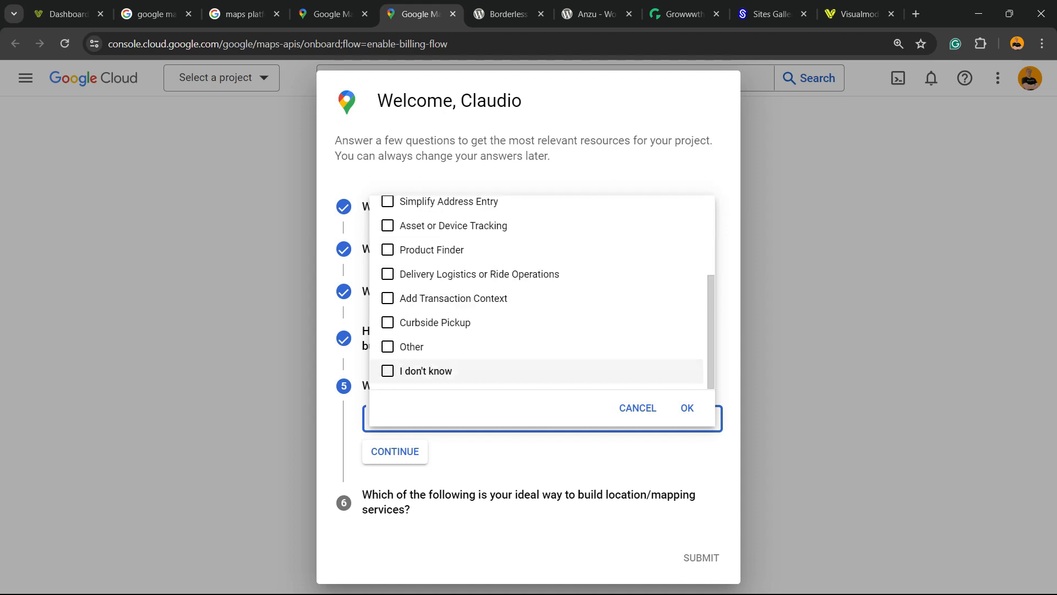
{"action": "scroll", "coordinate": [441, 336], "scroll_direction": "up", "scroll_amount": 3}
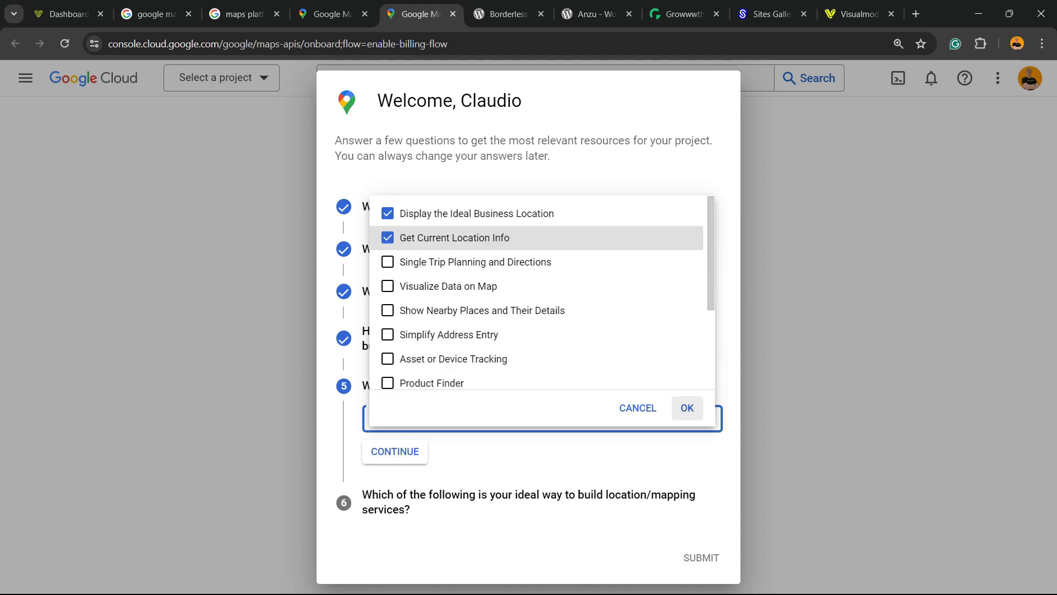
{"action": "left_click", "coordinate": [687, 408]}
{"action": "left_click", "coordinate": [395, 451]}
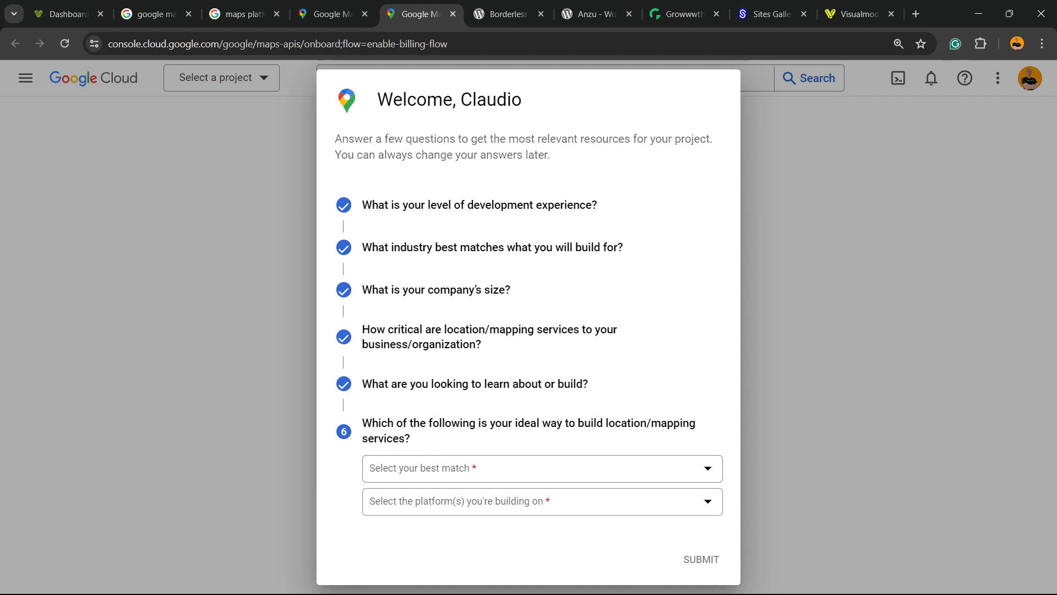
Set the ideal way to build to N/A - Not relevant to my role and the platforms to Web and I don't know
{"action": "left_click", "coordinate": [542, 468]}
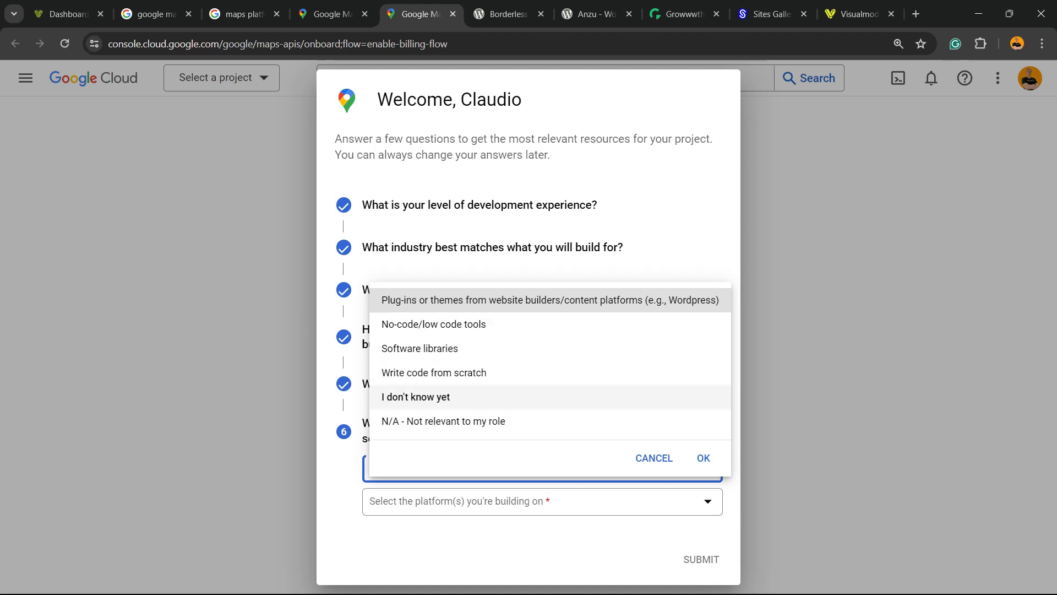
{"action": "left_click", "coordinate": [445, 421]}
{"action": "left_click", "coordinate": [457, 502]}
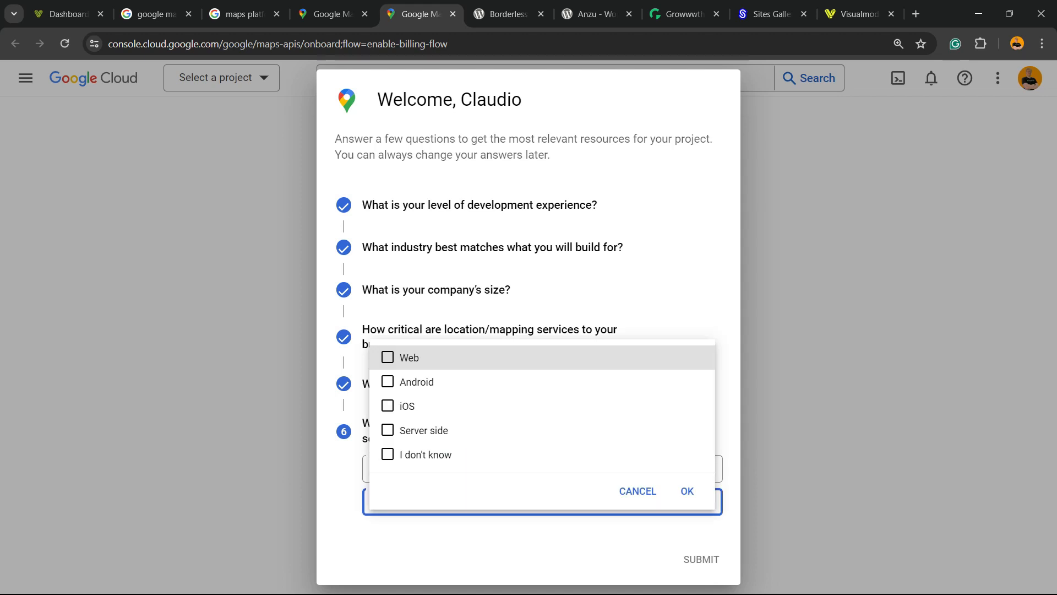
{"action": "left_click", "coordinate": [421, 454]}
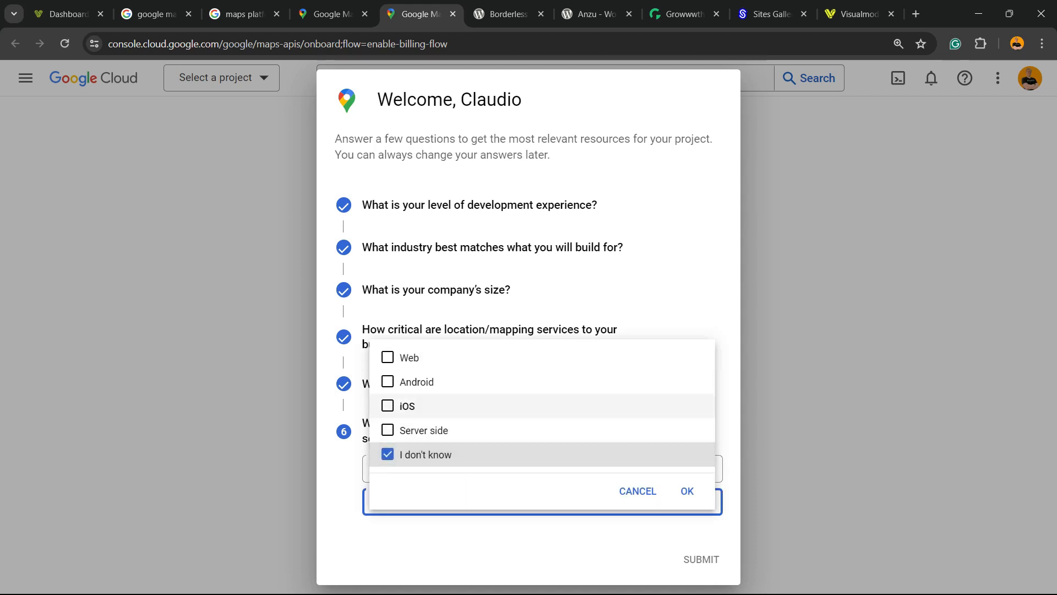
{"action": "left_click", "coordinate": [410, 357]}
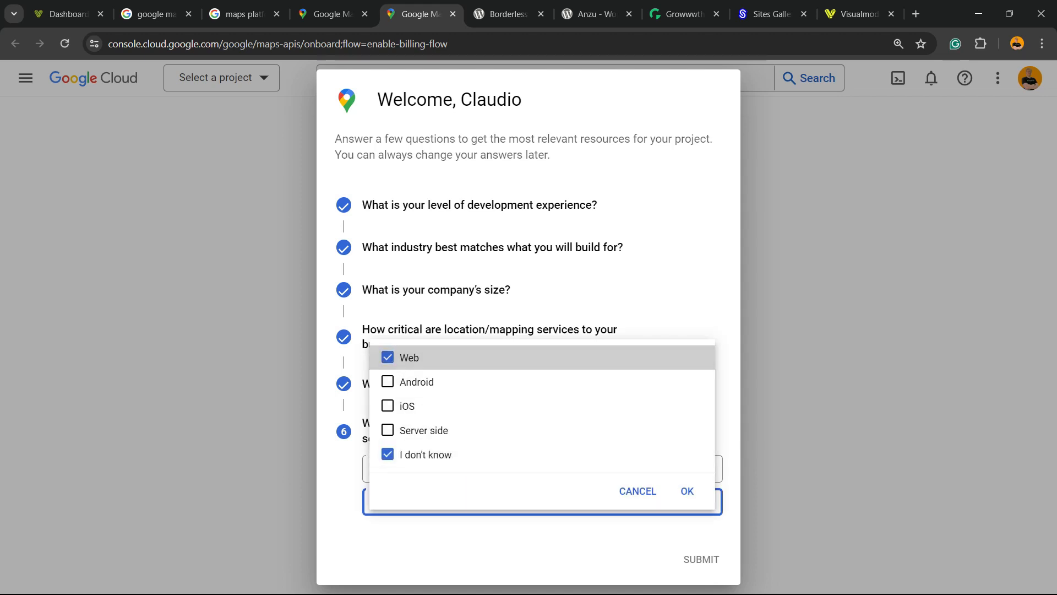
{"action": "left_click", "coordinate": [688, 491]}
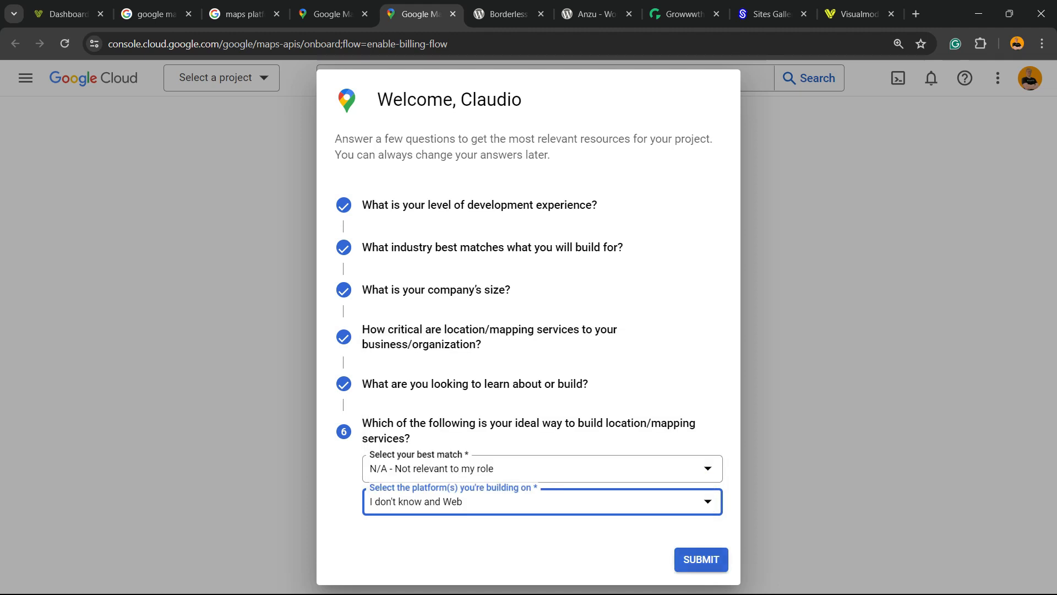
Submit the completed questionnaire and select the whole generated API key
{"action": "left_click", "coordinate": [701, 559]}
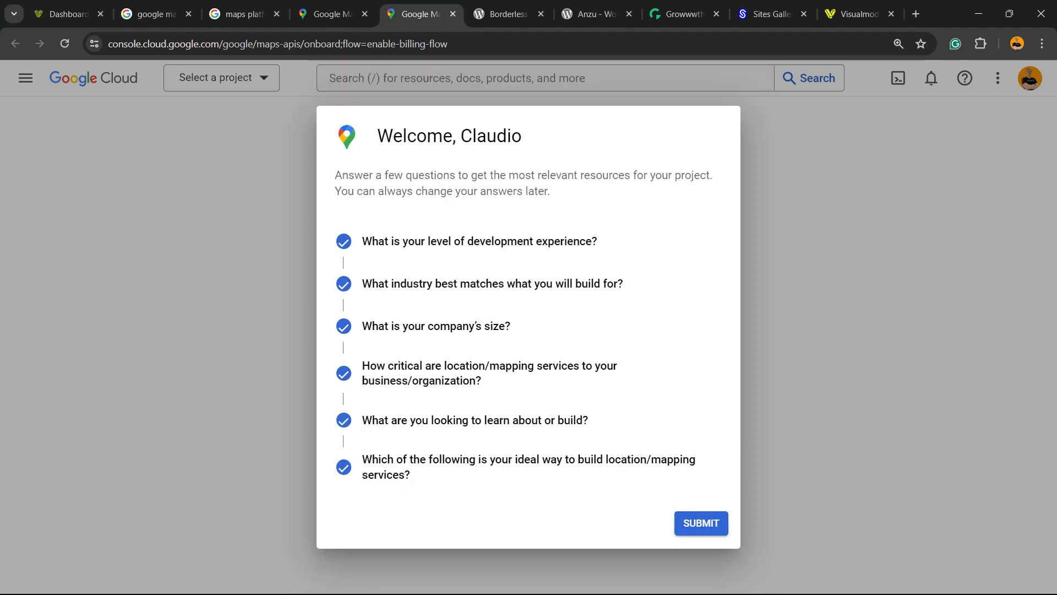
{"action": "left_click", "coordinate": [701, 522]}
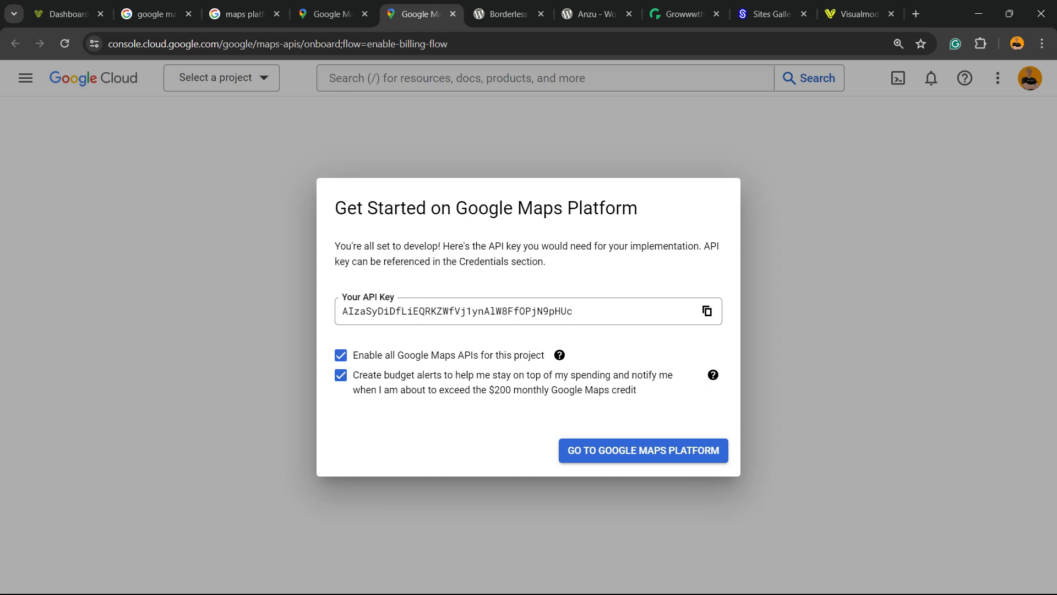
{"action": "double_click", "coordinate": [457, 311]}
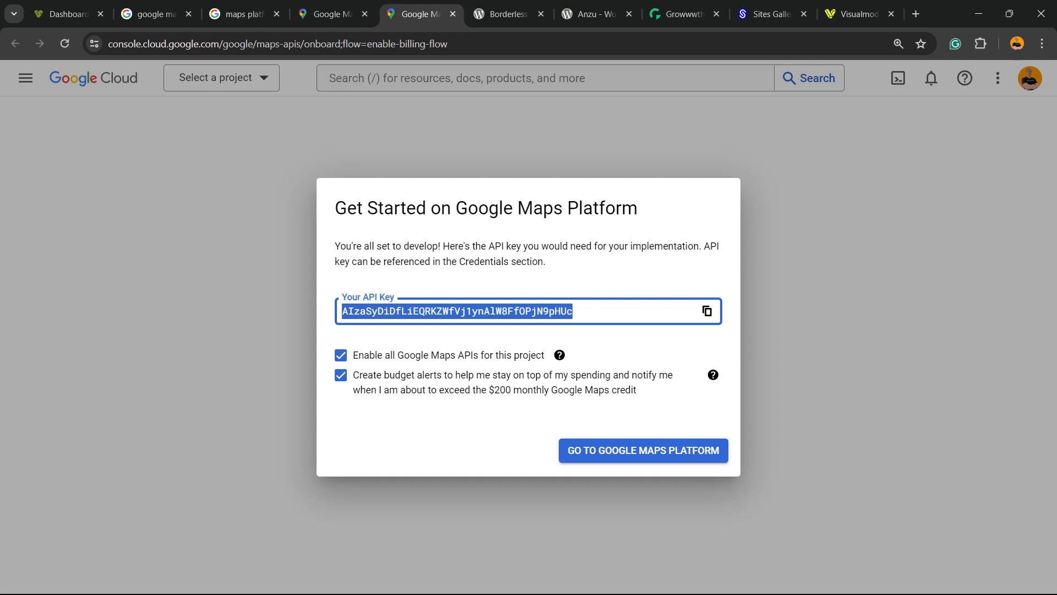
Switch to the Growwwth website and look through its website listings with publishing prices
{"action": "key", "text": "ctrl+Tab"}
{"action": "key", "text": "ctrl+Tab"}
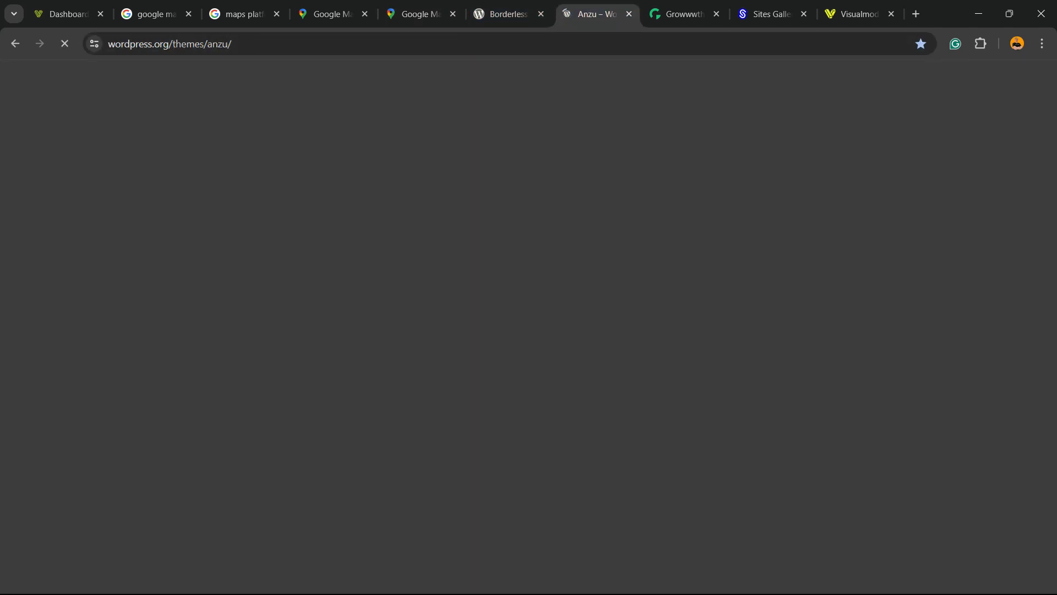
{"action": "key", "text": "ctrl+Tab"}
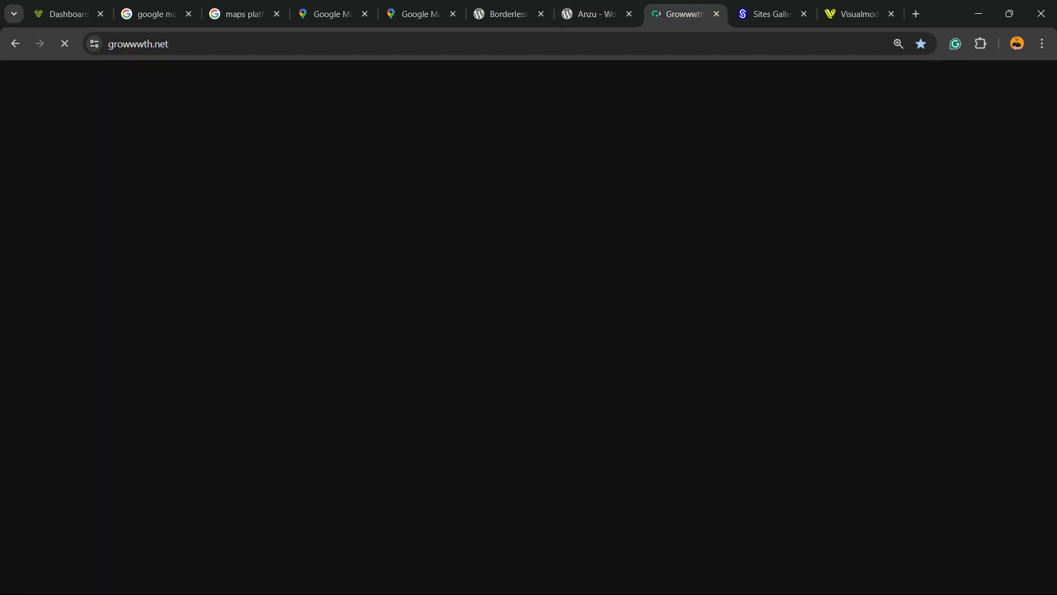
{"action": "scroll", "coordinate": [529, 331], "scroll_direction": "down", "scroll_amount": 10}
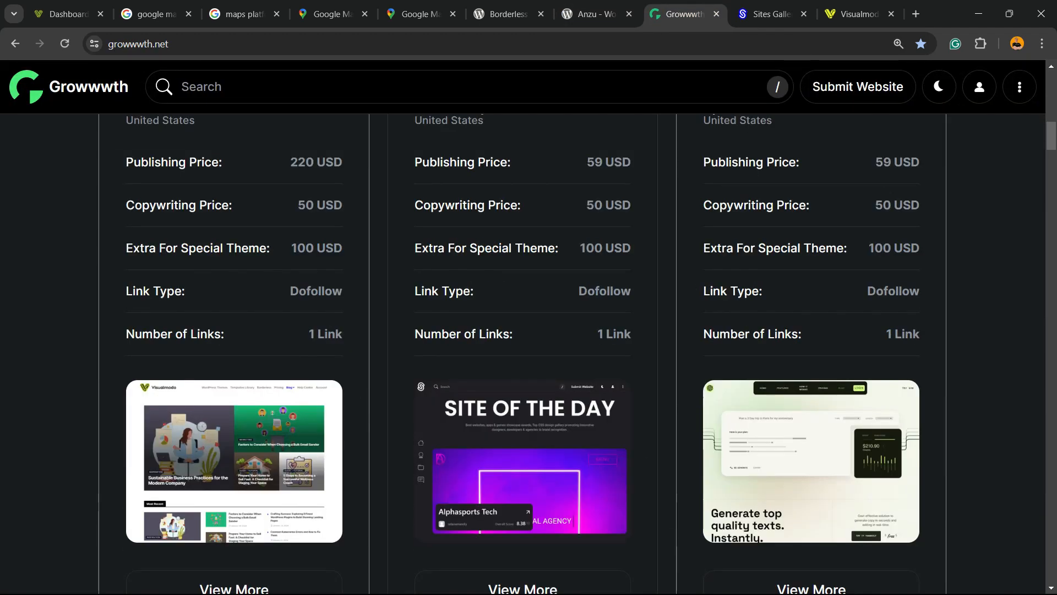
Switch to the Sites Gallery website and look through its home page
{"action": "key", "text": "ctrl+Tab"}
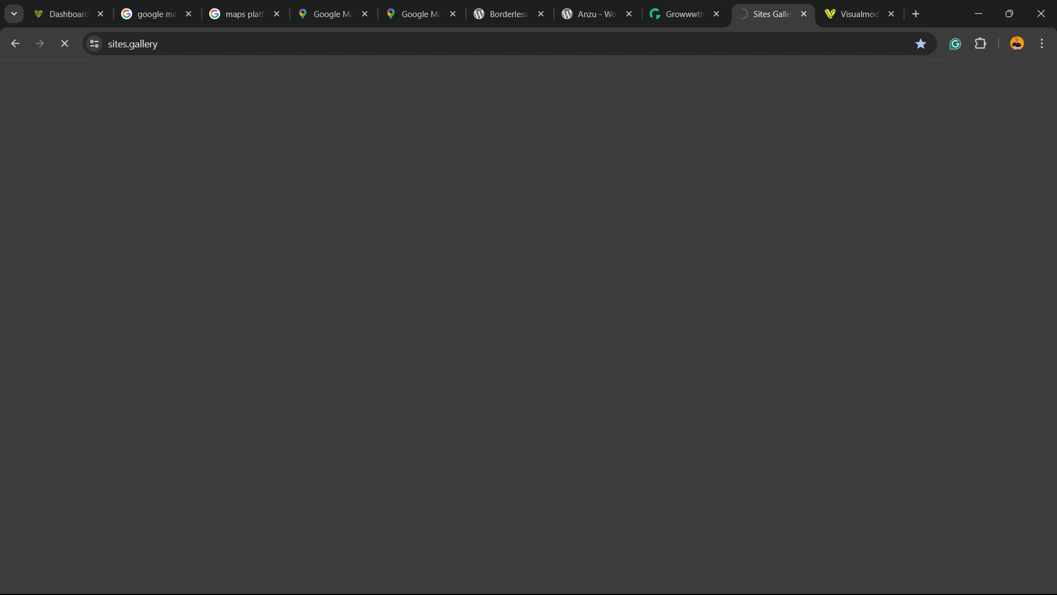
{"action": "scroll", "coordinate": [548, 353], "scroll_direction": "down", "scroll_amount": 10}
{"action": "scroll", "coordinate": [548, 166], "scroll_direction": "down", "scroll_amount": 20}
{"action": "scroll", "coordinate": [548, 165], "scroll_direction": "down", "scroll_amount": 20}
Switch to the Visualmodo website and view its product list of WordPress products and corporate ventures
{"action": "key", "text": "ctrl+Tab"}
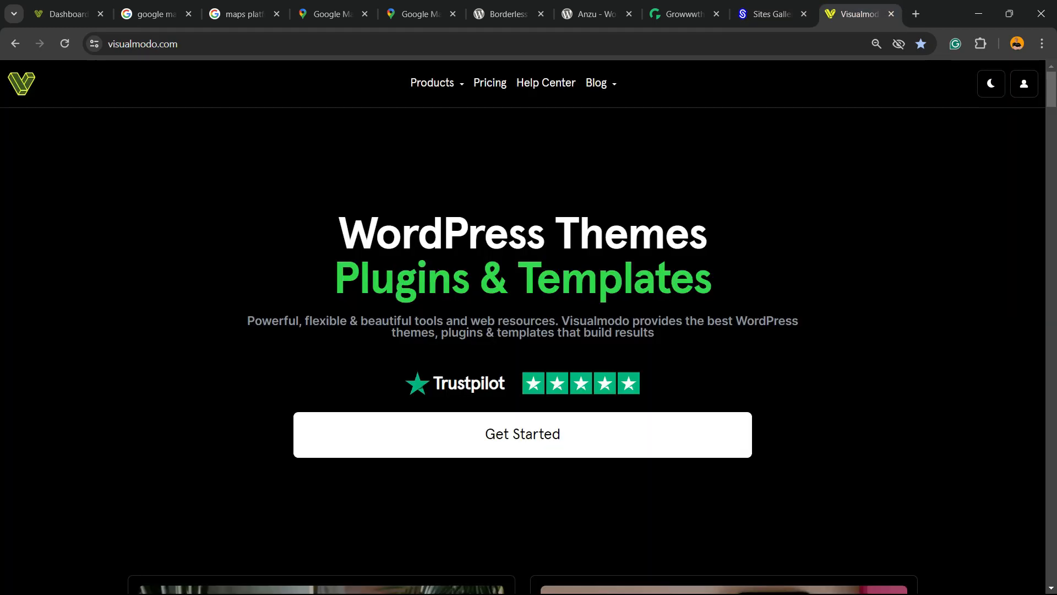
{"action": "mouse_move", "coordinate": [432, 83]}
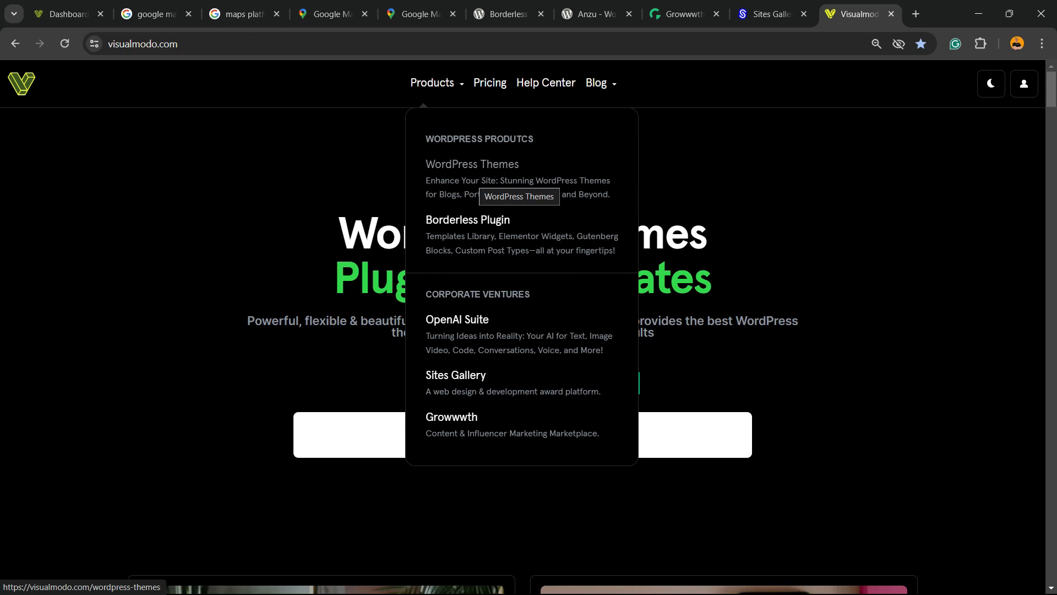
{"action": "scroll", "coordinate": [476, 223], "scroll_direction": "down", "scroll_amount": 3}
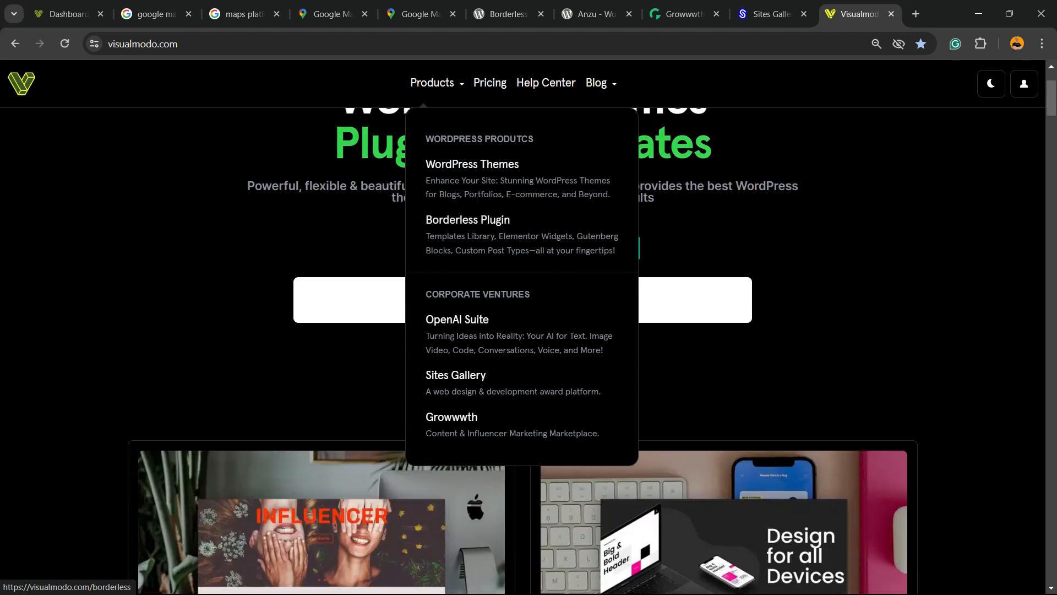
{"action": "scroll", "coordinate": [477, 223], "scroll_direction": "up", "scroll_amount": 3}
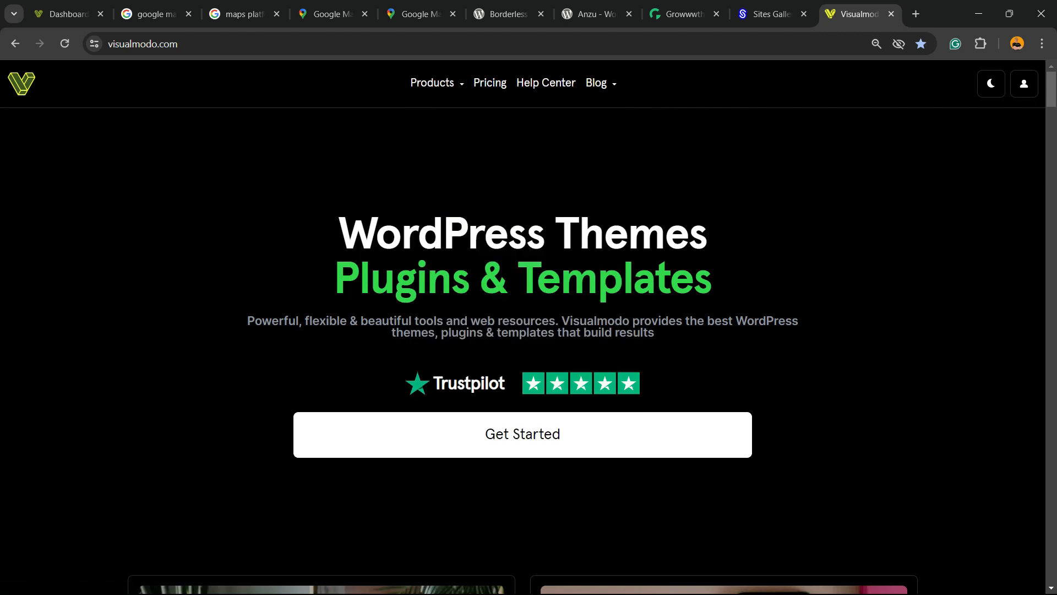
Open the Visualmodo blog and look through its article listings
{"action": "left_click", "coordinate": [596, 83]}
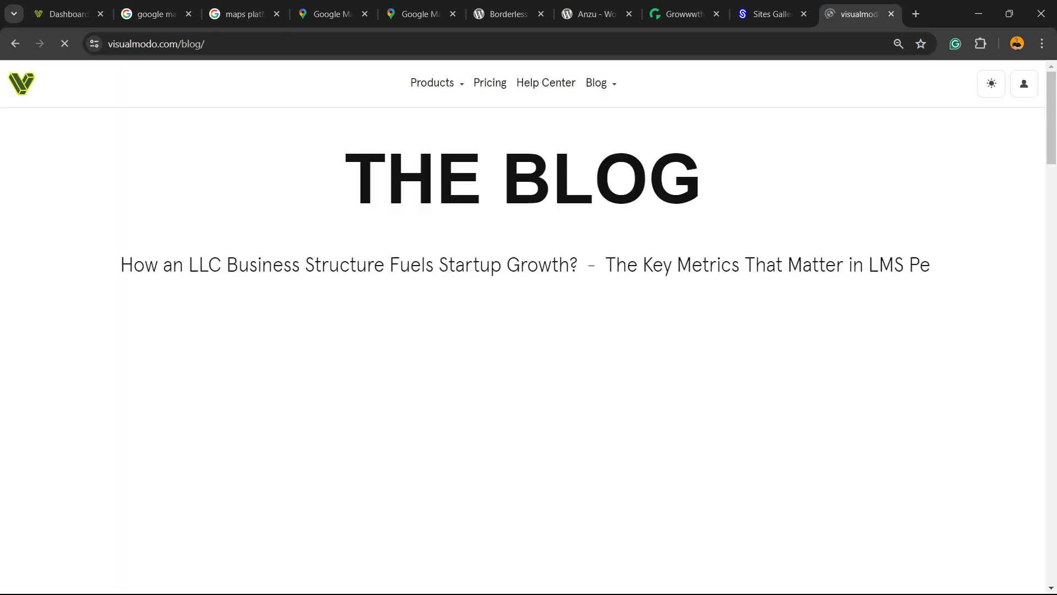
{"action": "scroll", "coordinate": [317, 366], "scroll_direction": "down", "scroll_amount": 10}
{"action": "scroll", "coordinate": [495, 331], "scroll_direction": "down", "scroll_amount": 15}
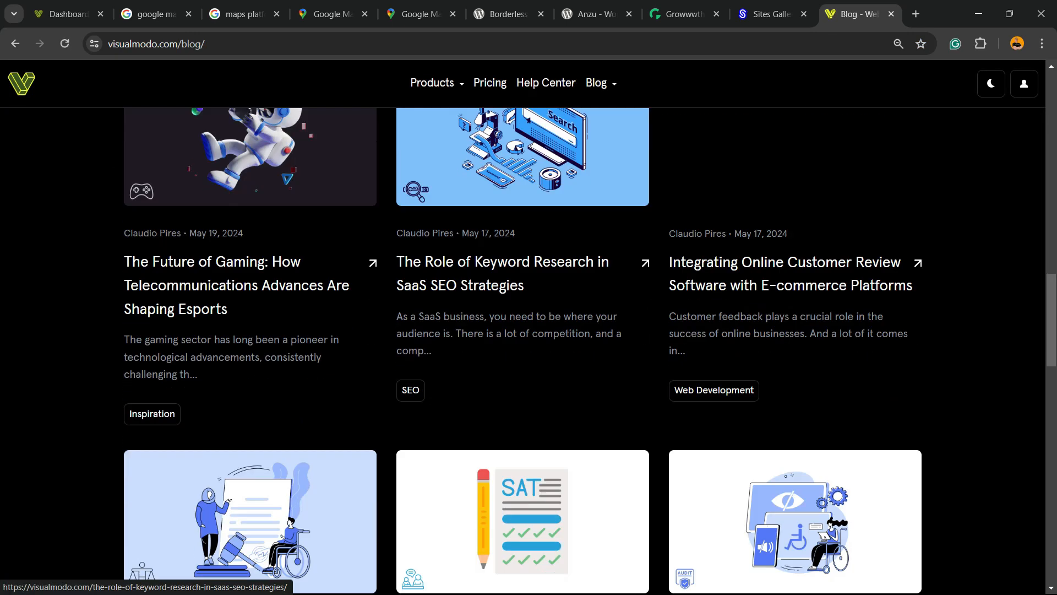
{"action": "scroll", "coordinate": [524, 330], "scroll_direction": "down", "scroll_amount": 5}
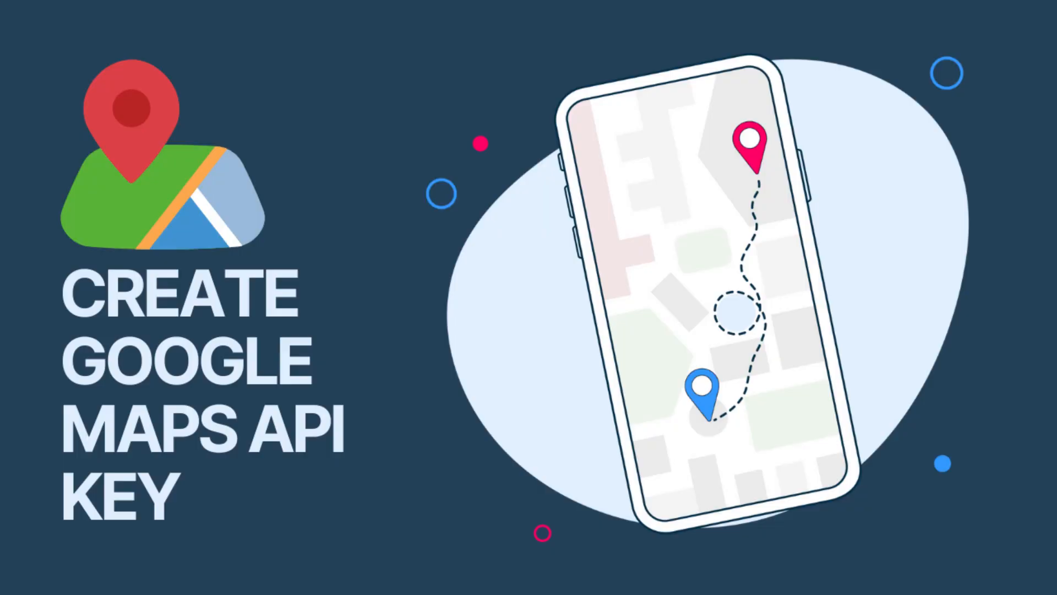